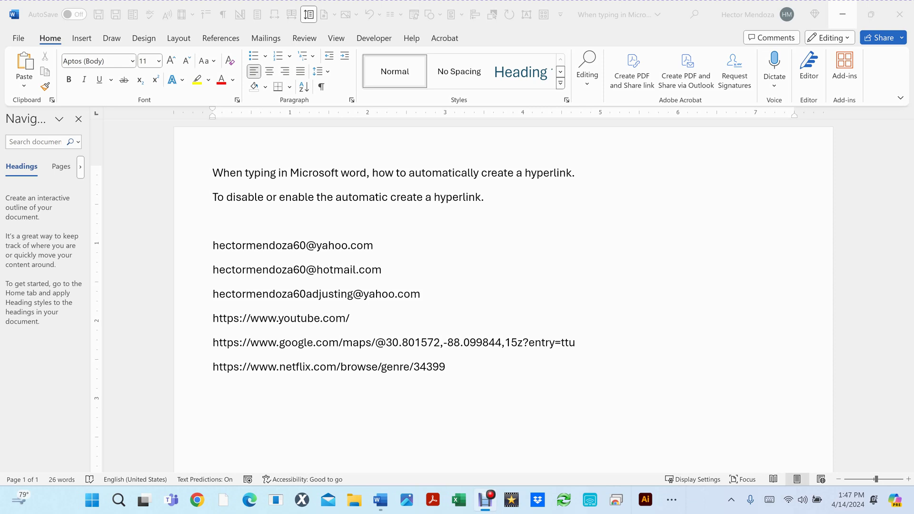
{"action": "left_click", "coordinate": [468, 366]}
{"action": "mouse_move", "coordinate": [493, 465]}
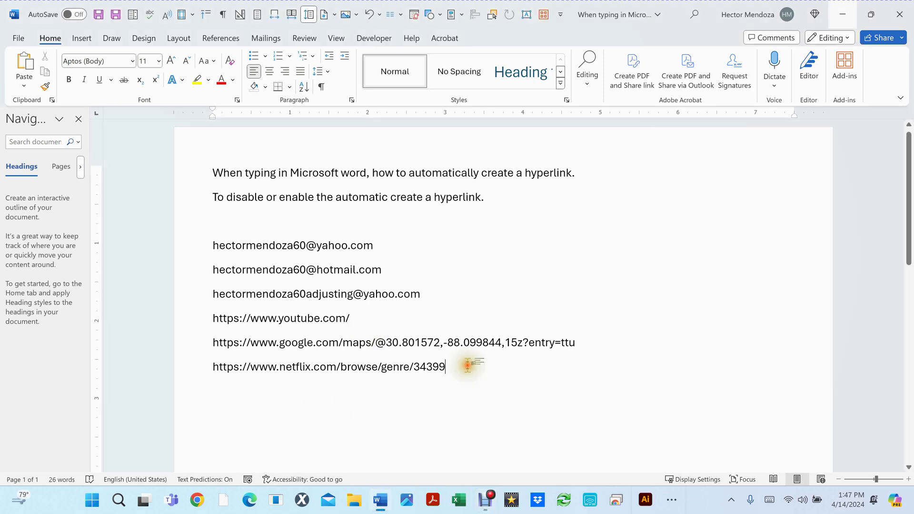
{"action": "double_click", "coordinate": [238, 400]}
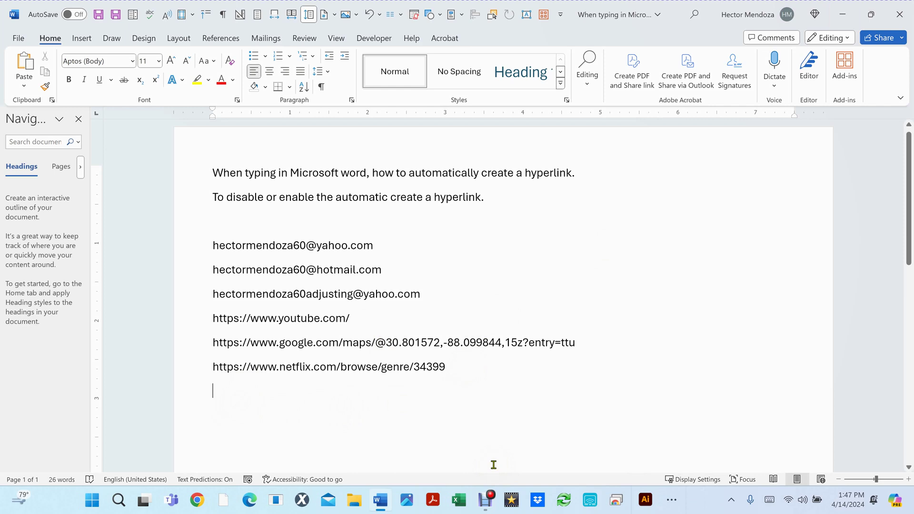
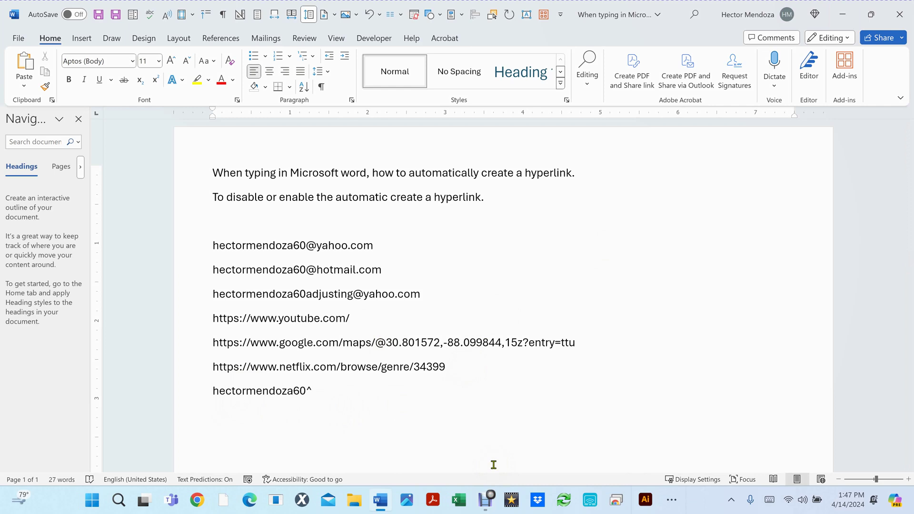
{"action": "key", "text": "Return"}
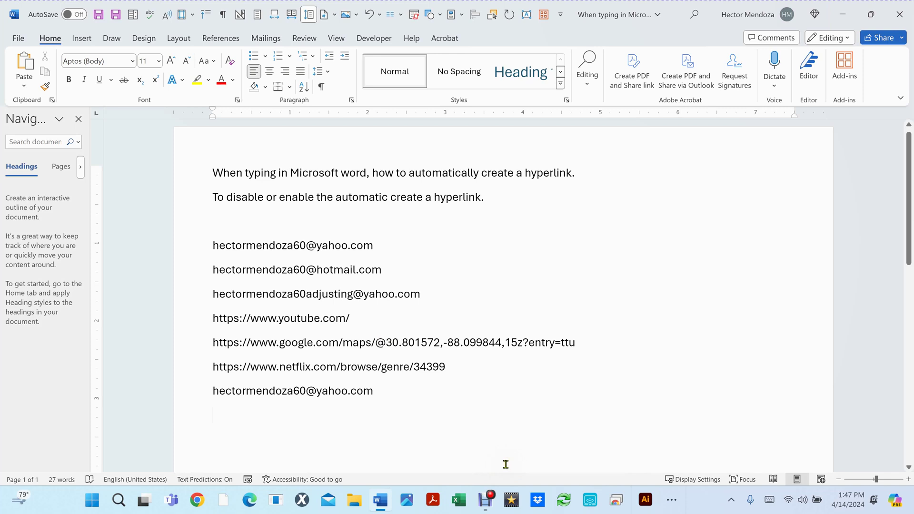
{"action": "left_click", "coordinate": [197, 500]}
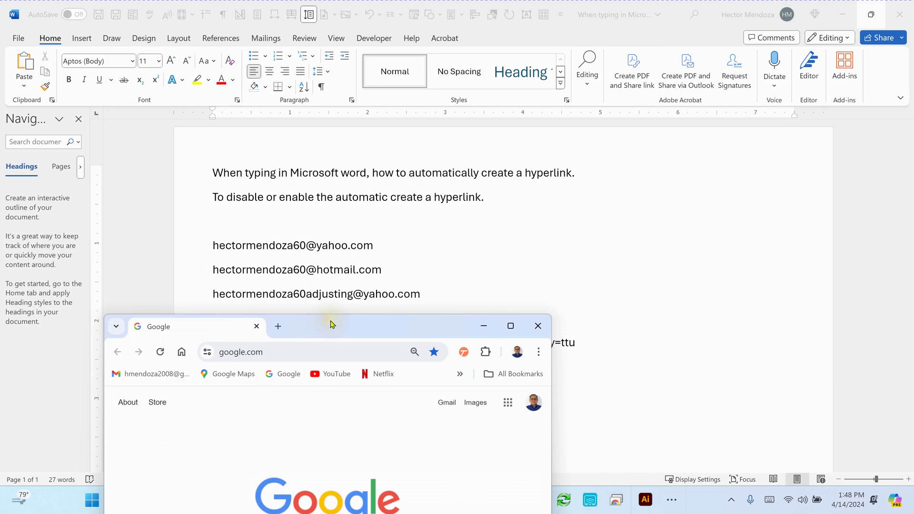
Maximize Chrome, open YouTube from the bookmarks and select its address, then return to Word.
{"action": "double_click", "coordinate": [331, 325]}
{"action": "left_click", "coordinate": [210, 61]}
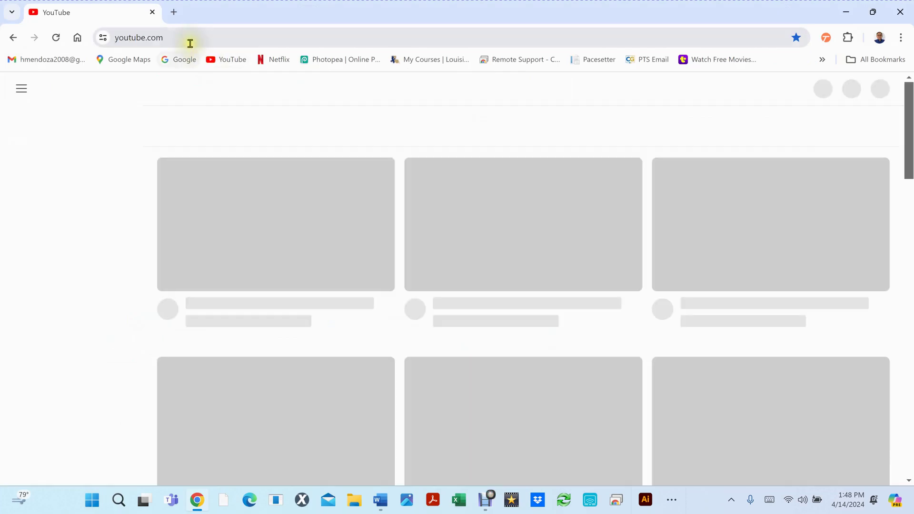
{"action": "left_click", "coordinate": [190, 39]}
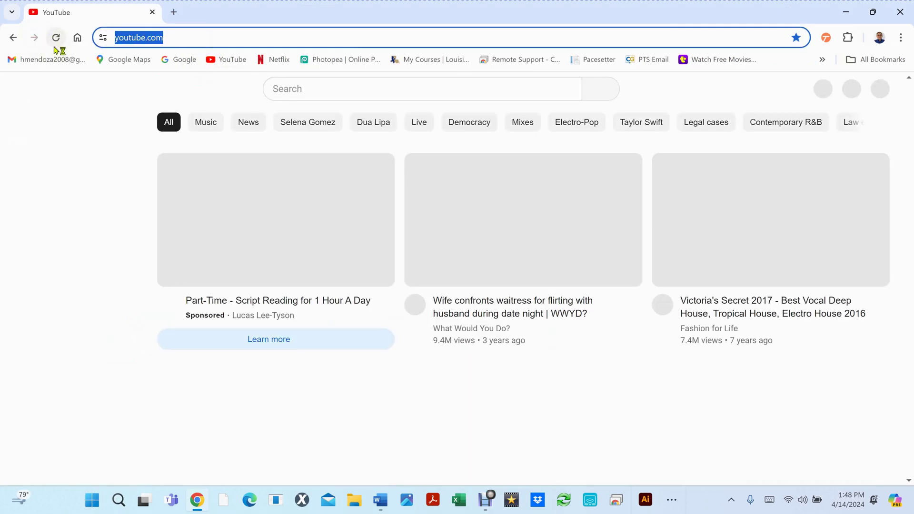
{"action": "key", "text": "alt+Tab"}
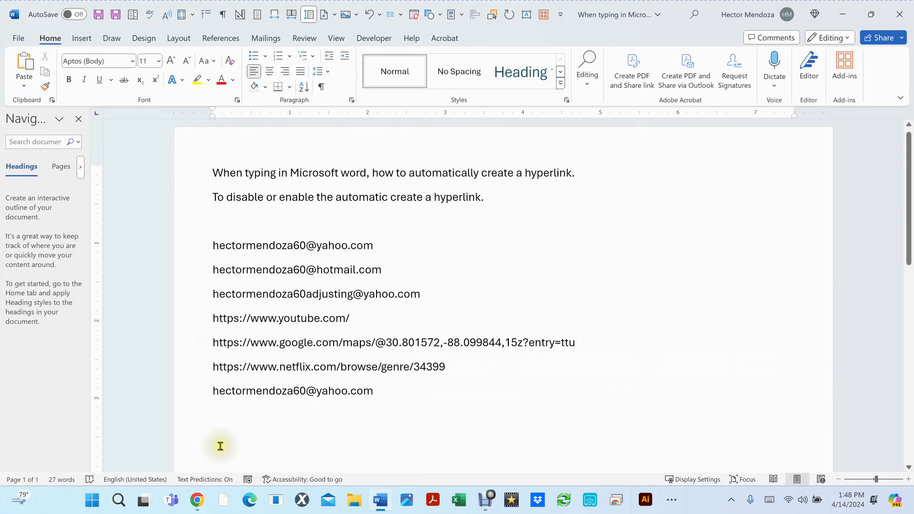
Paste the YouTube URL on the last line as plain text, then check the first email's context menu.
{"action": "left_click", "coordinate": [226, 426]}
{"action": "type", "text": "https://www.youtube.com/"}
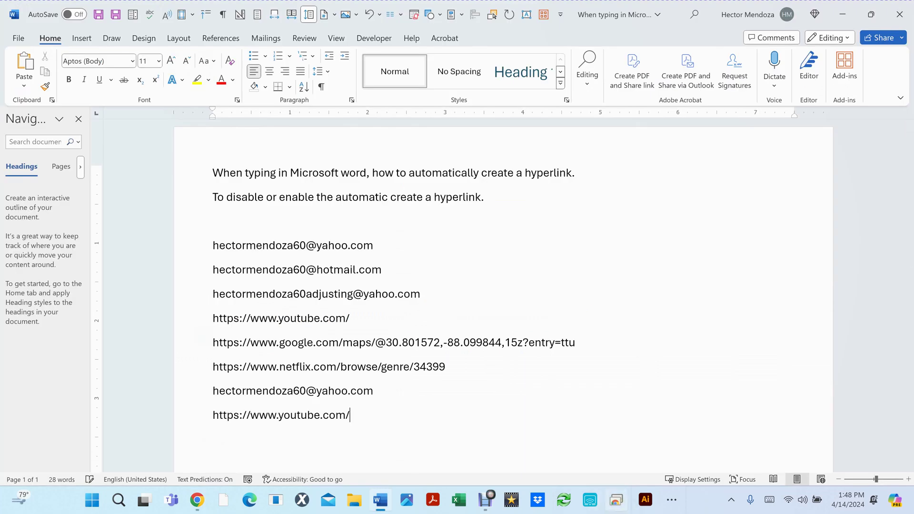
{"action": "key", "text": "Return"}
{"action": "right_click", "coordinate": [286, 248]}
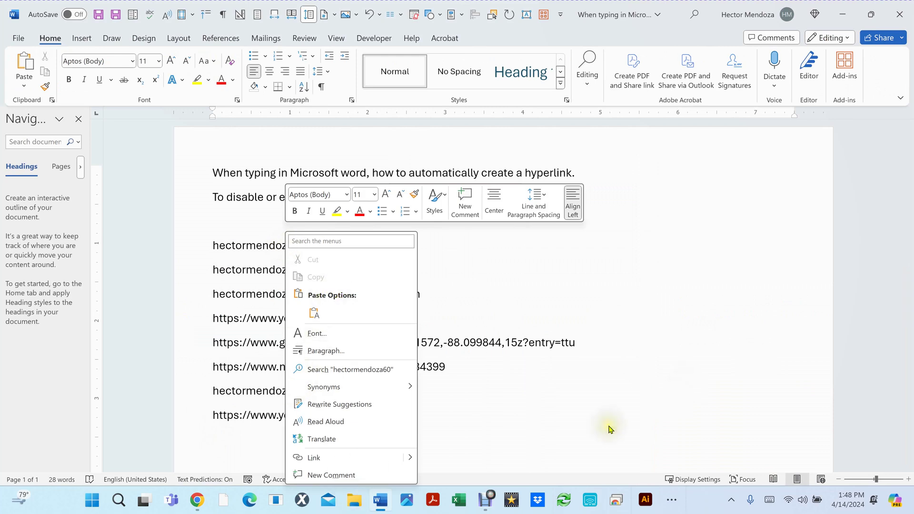
{"action": "left_click", "coordinate": [523, 432]}
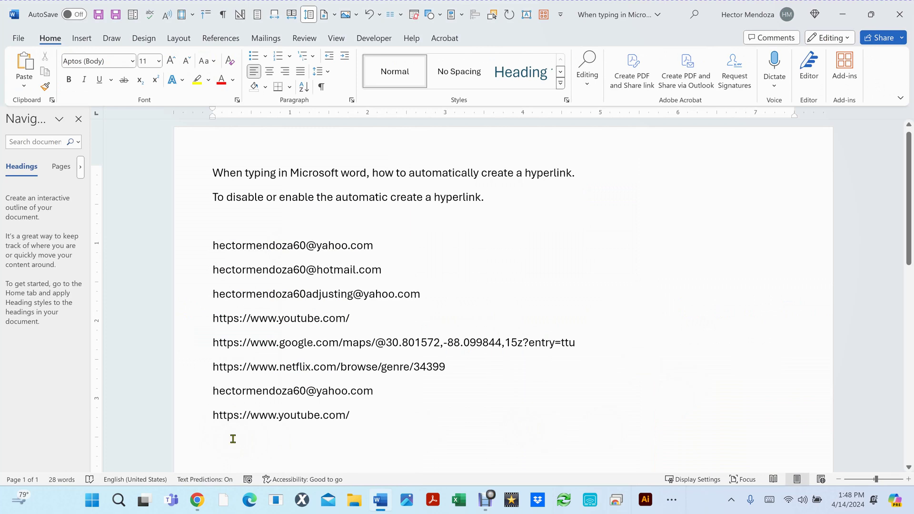
Open Word Options through File > More > Options.
{"action": "left_click", "coordinate": [18, 39]}
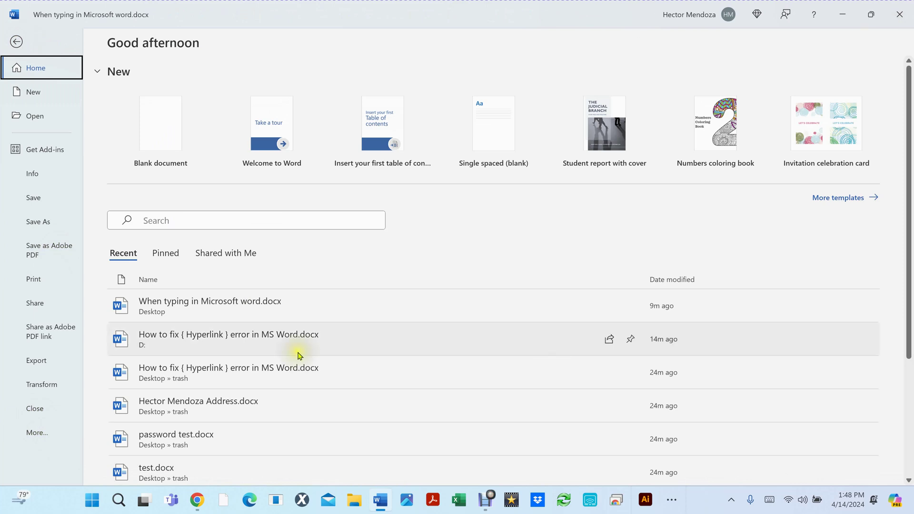
{"action": "left_click", "coordinate": [36, 433]}
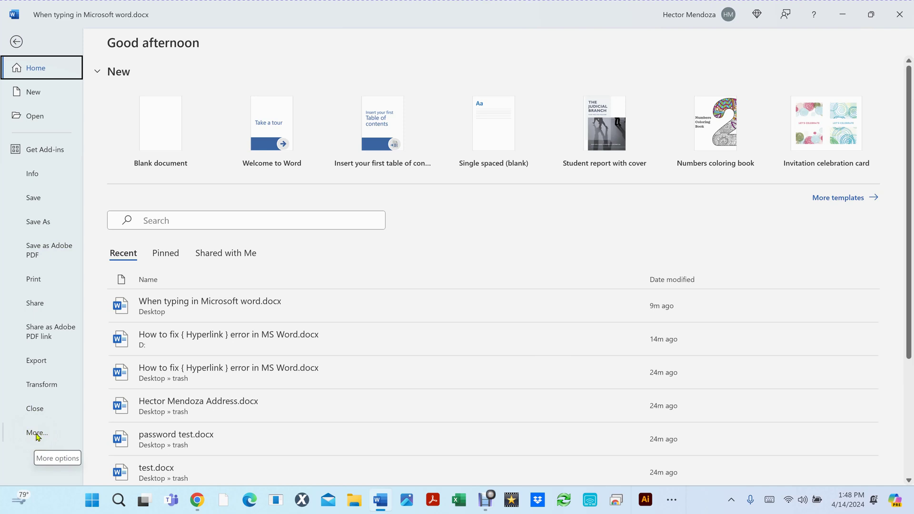
{"action": "left_click", "coordinate": [37, 437]}
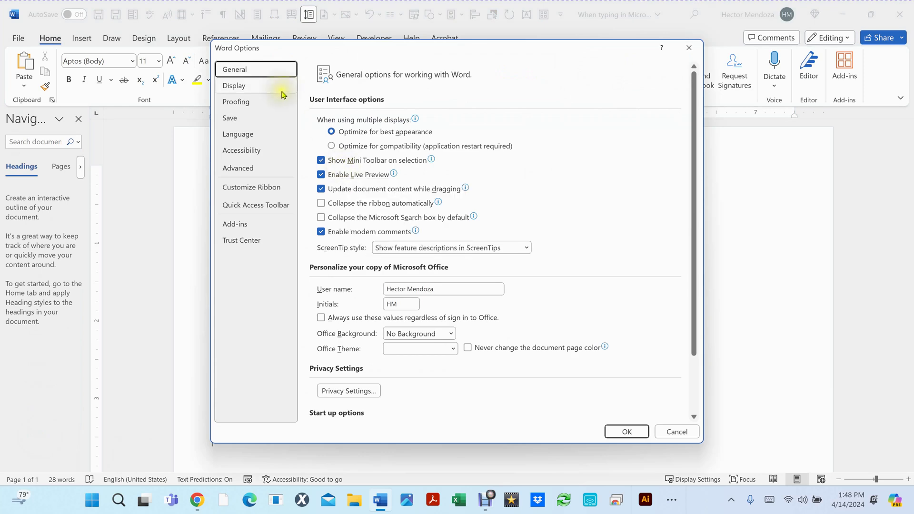
In Proofing > AutoCorrect Options, check 'Internet and network paths with hyperlinks' on both AutoFormat tabs and confirm.
{"action": "left_click", "coordinate": [248, 104]}
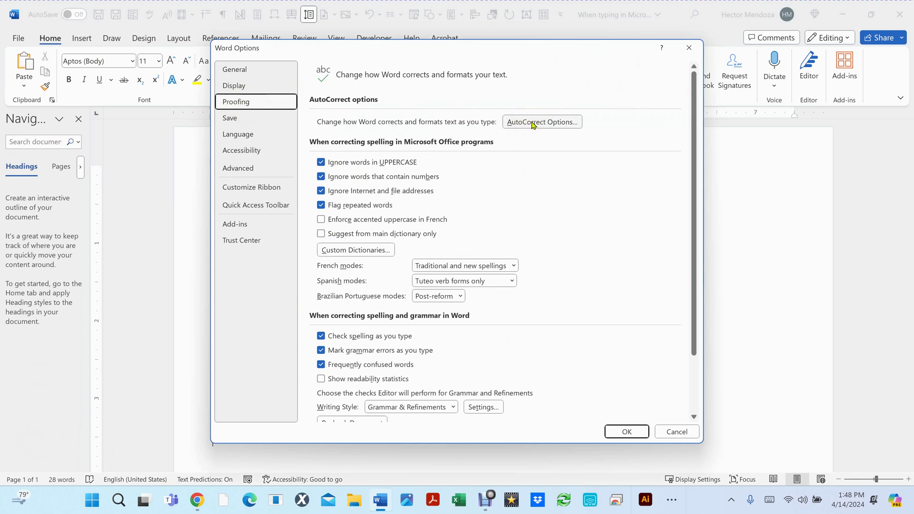
{"action": "left_click", "coordinate": [532, 124]}
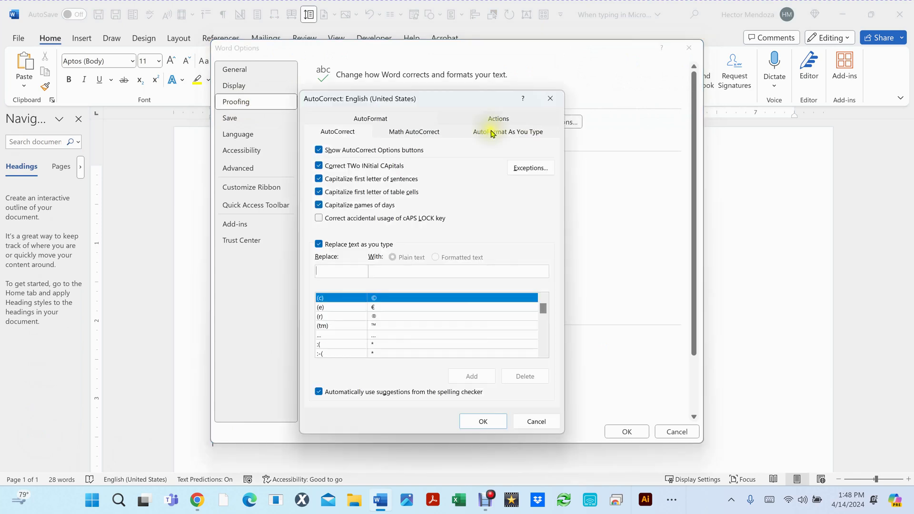
{"action": "left_click", "coordinate": [366, 119]}
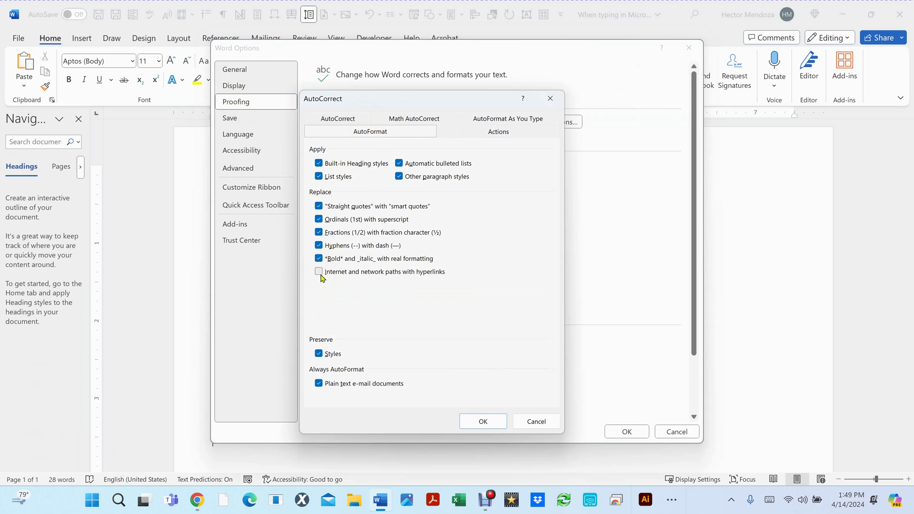
{"action": "left_click", "coordinate": [319, 272]}
{"action": "left_click", "coordinate": [320, 273]}
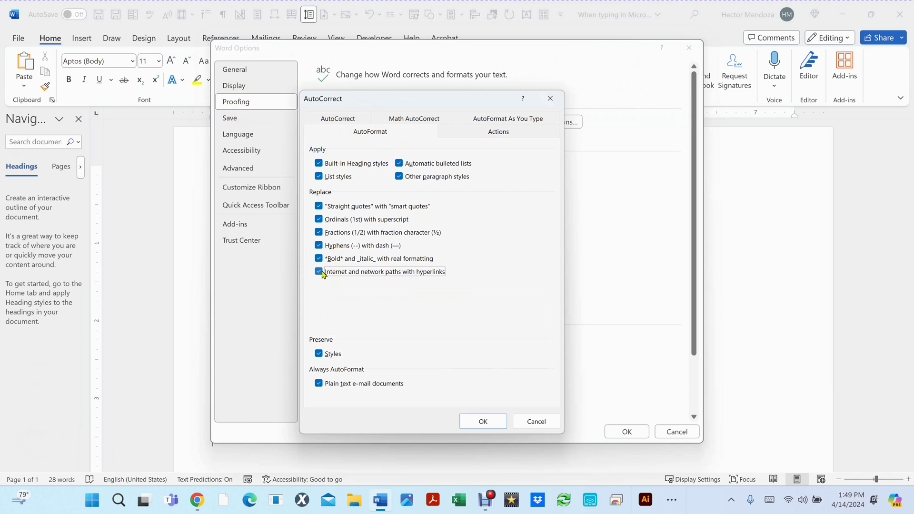
{"action": "left_click", "coordinate": [533, 118]}
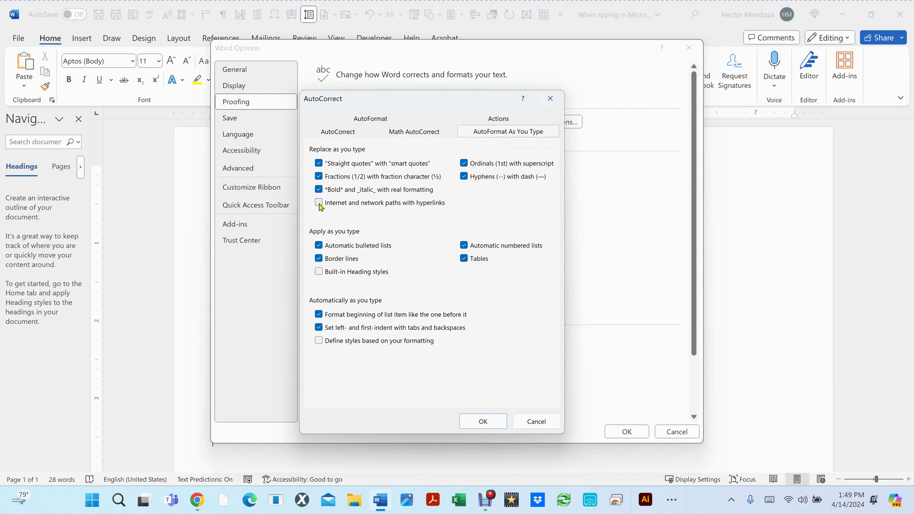
{"action": "left_click", "coordinate": [319, 203]}
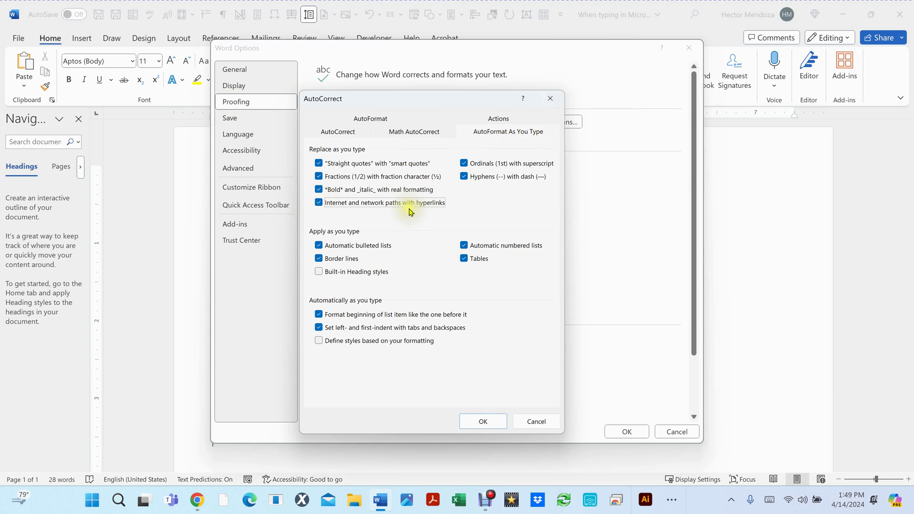
{"action": "left_click", "coordinate": [485, 421]}
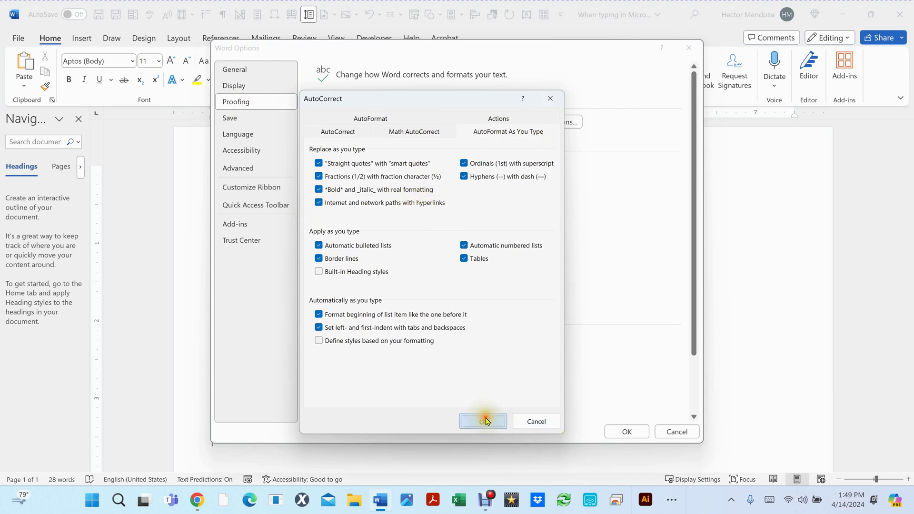
{"action": "left_click", "coordinate": [626, 430]}
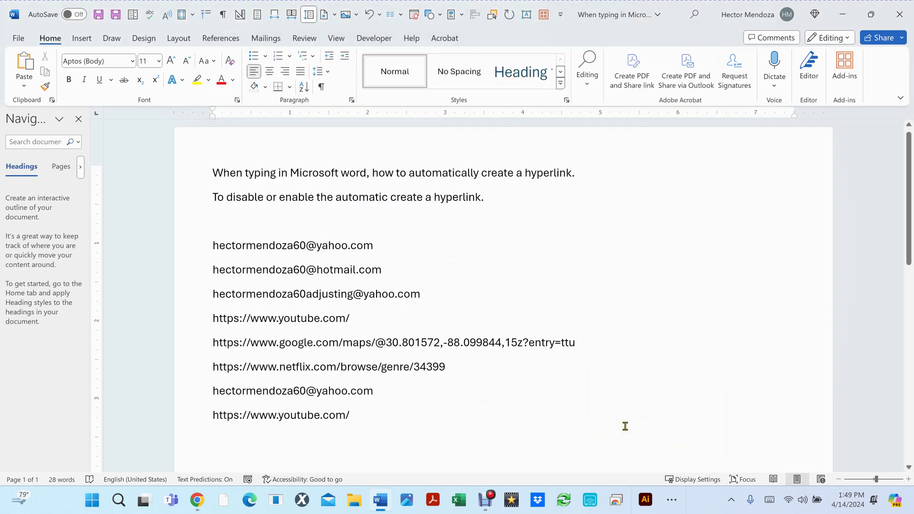
{"action": "left_click", "coordinate": [546, 390]}
{"action": "scroll", "coordinate": [540, 386], "scroll_direction": "down", "scroll_amount": 1}
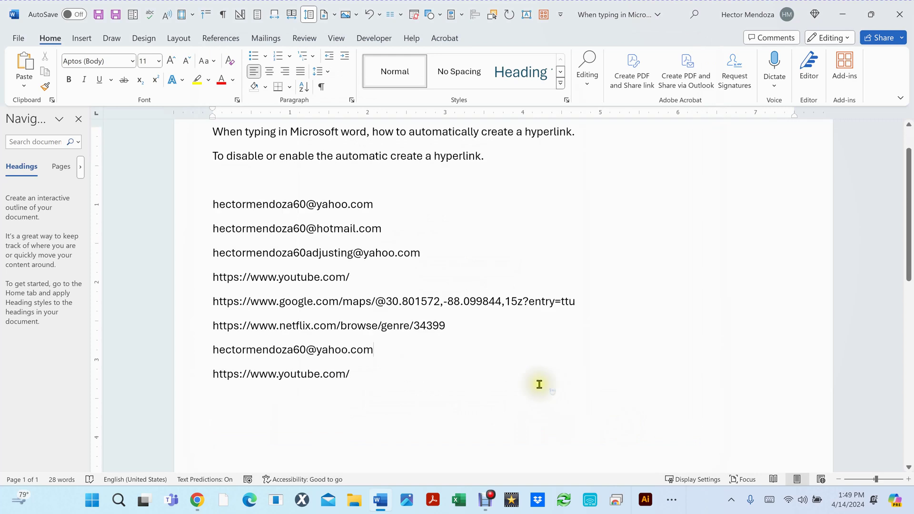
{"action": "left_click", "coordinate": [262, 206]}
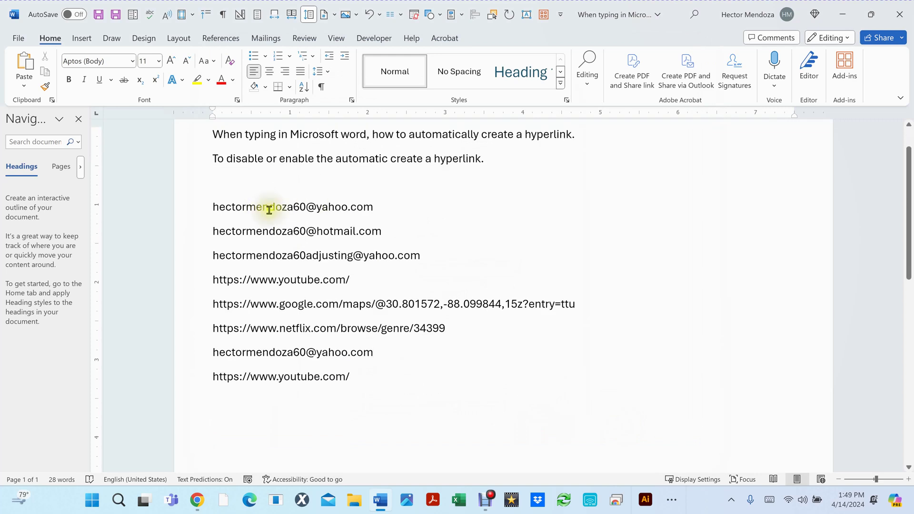
{"action": "left_click", "coordinate": [260, 408]}
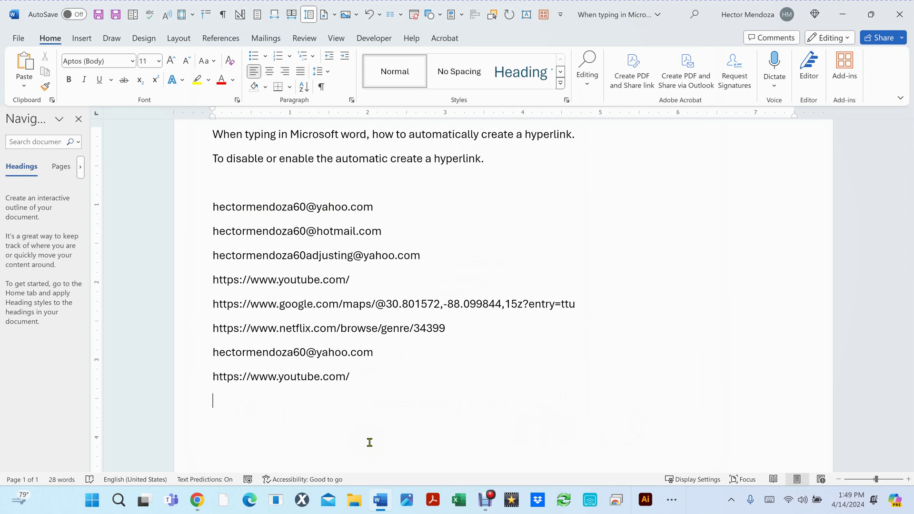
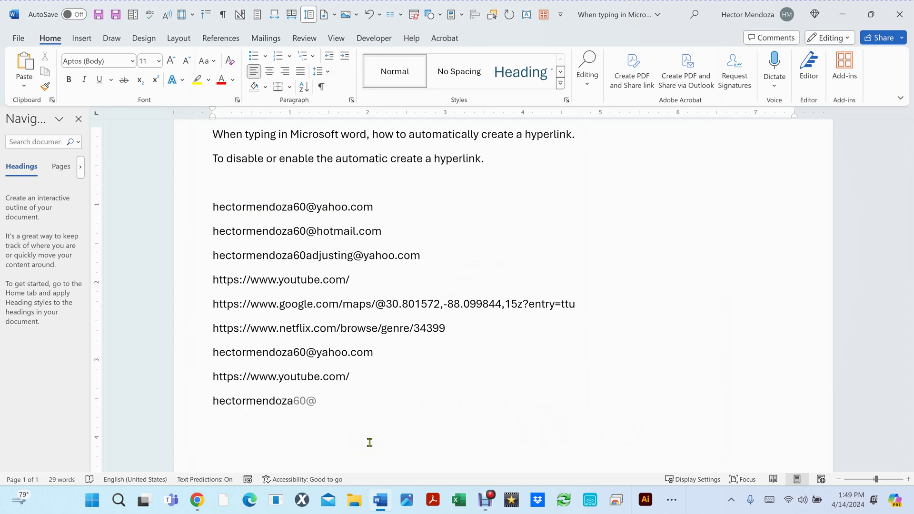
{"action": "key", "text": "Return"}
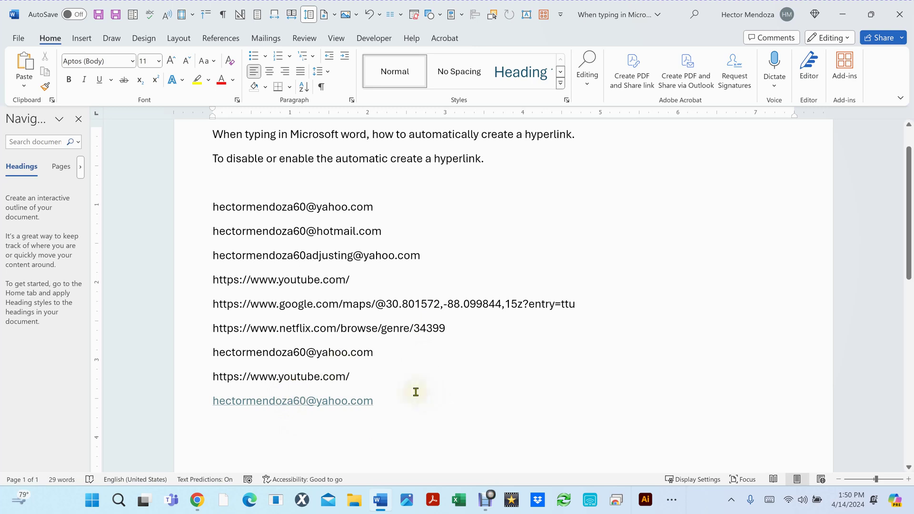
{"action": "left_click", "coordinate": [197, 500]}
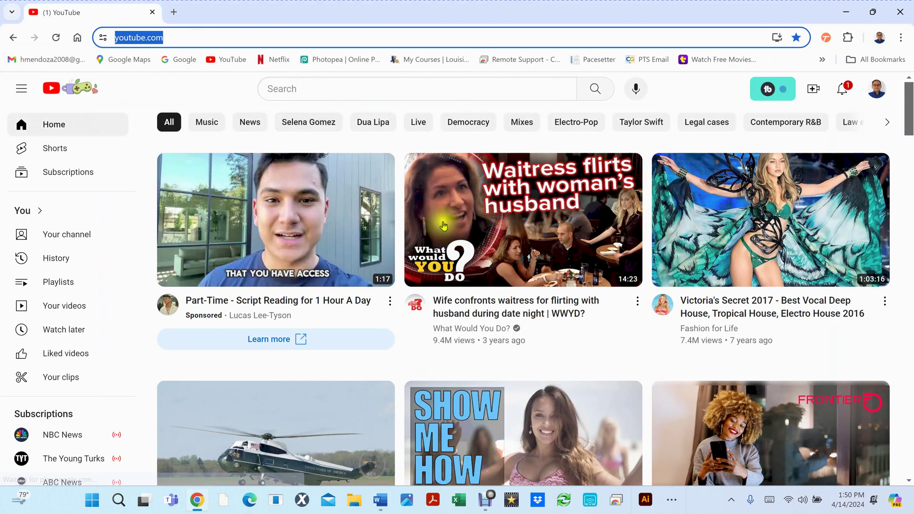
{"action": "mouse_move", "coordinate": [524, 320]}
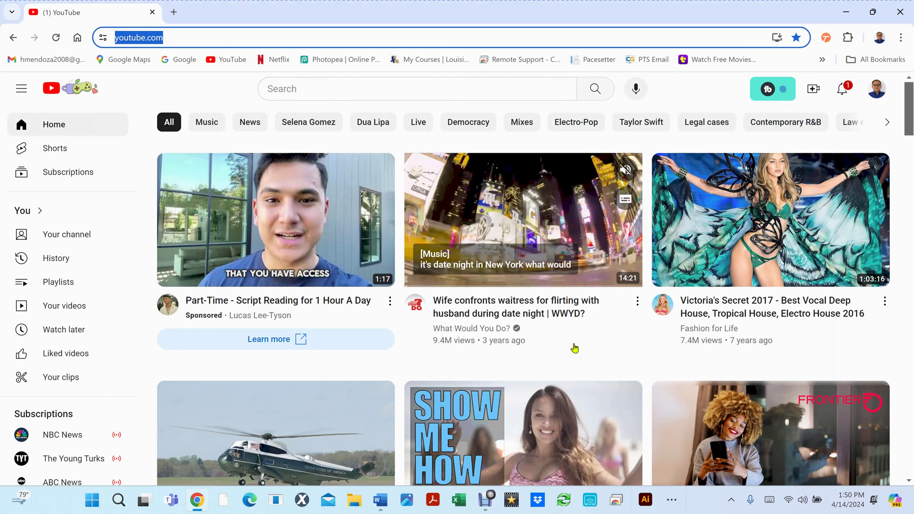
Paste the YouTube URL into Word as a hyperlink, then close Chrome's second YouTube tab and minimize Chrome.
{"action": "key", "text": "alt+Tab"}
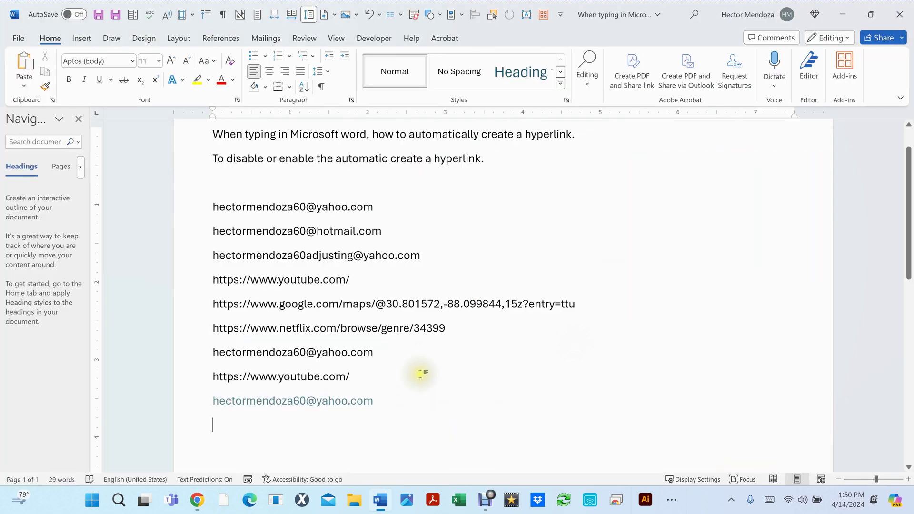
{"action": "type", "text": "https://www.youtube.com/"}
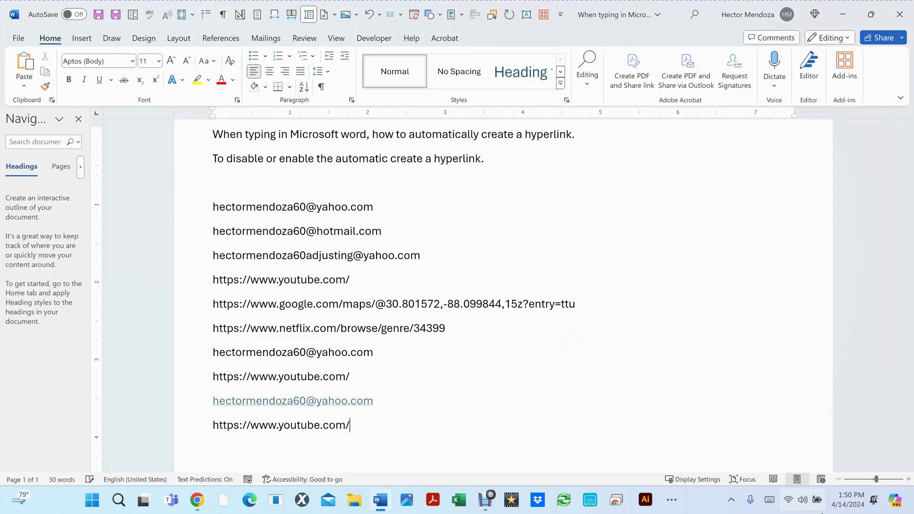
{"action": "key", "text": "Return"}
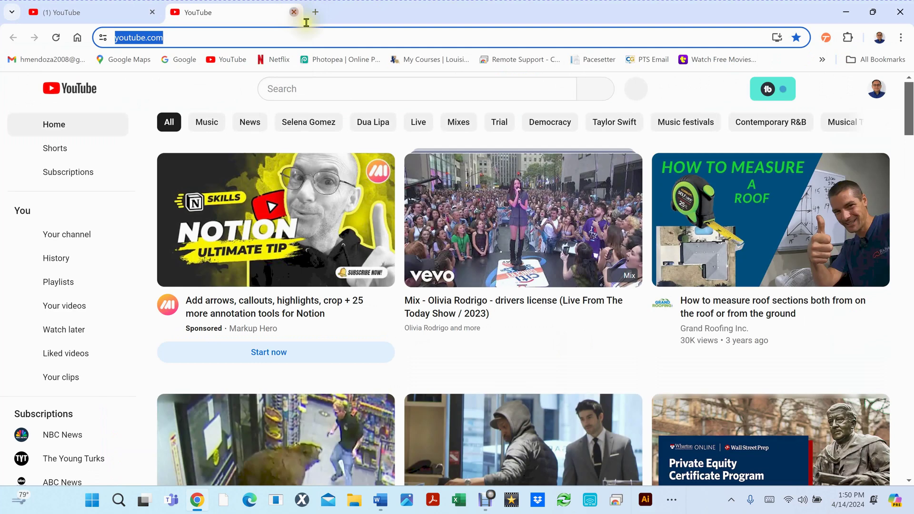
{"action": "left_click", "coordinate": [296, 11]}
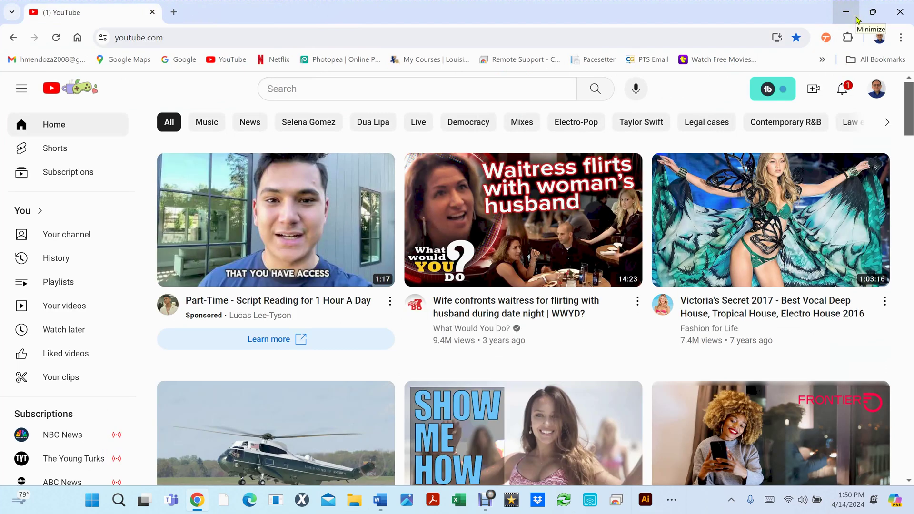
{"action": "left_click", "coordinate": [847, 12]}
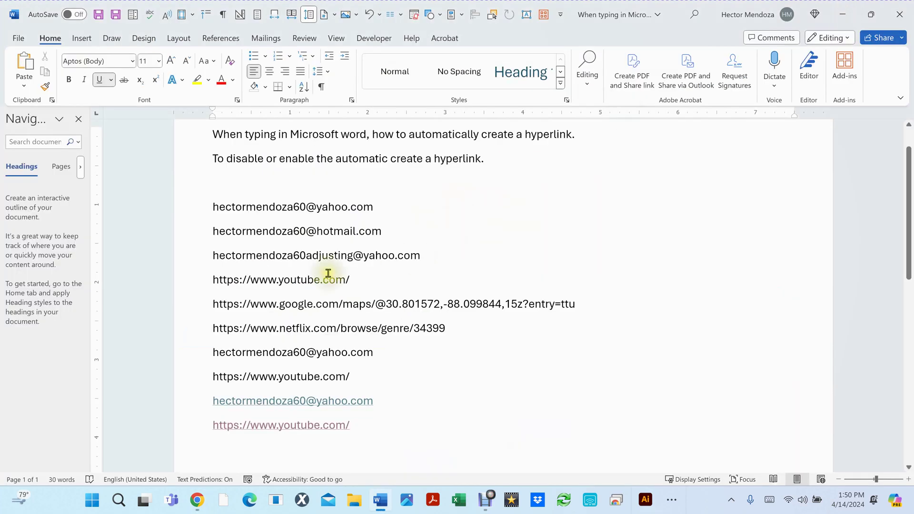
Copy the Google Maps URL line and paste it on the empty last line as a hyperlink.
{"action": "left_click", "coordinate": [212, 254]}
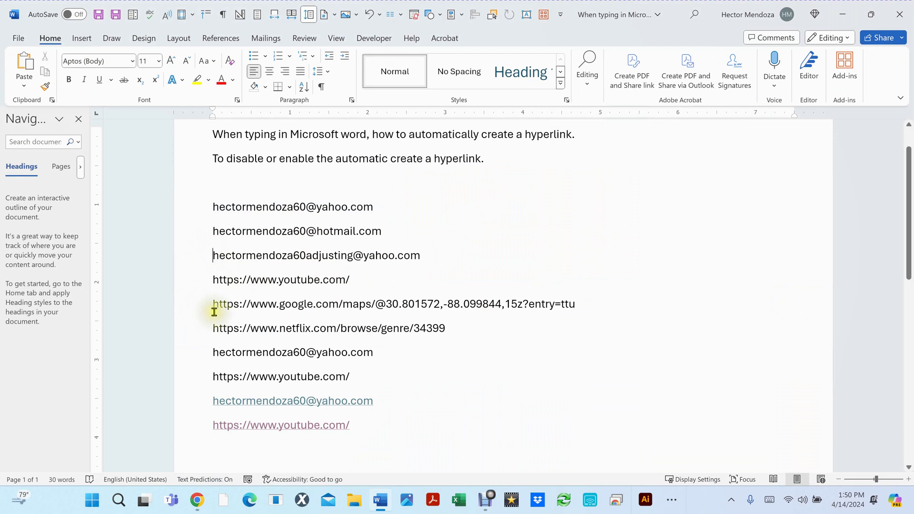
{"action": "left_click_drag", "start_coordinate": [218, 301], "coordinate": [575, 304]}
{"action": "key", "text": "ctrl+c"}
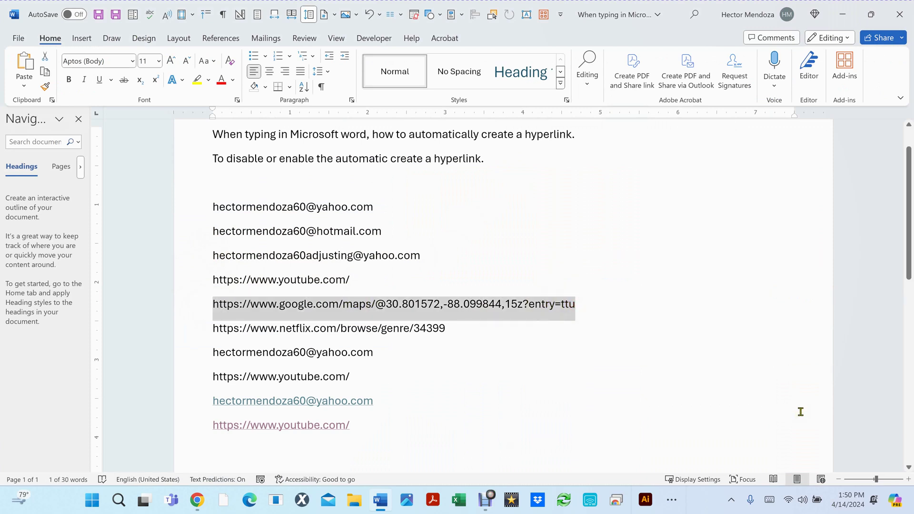
{"action": "scroll", "coordinate": [374, 300], "scroll_direction": "down", "scroll_amount": 3}
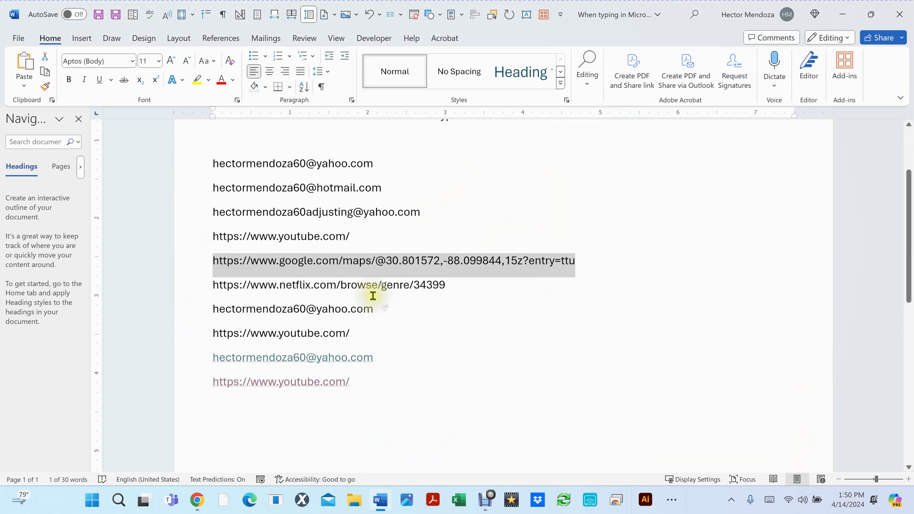
{"action": "left_click", "coordinate": [253, 398]}
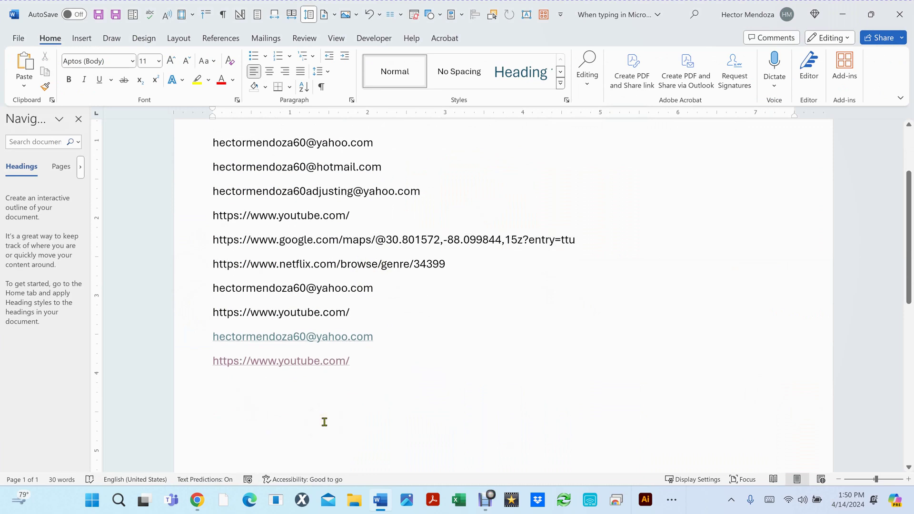
{"action": "key", "text": "ctrl+v"}
{"action": "key", "text": "Return"}
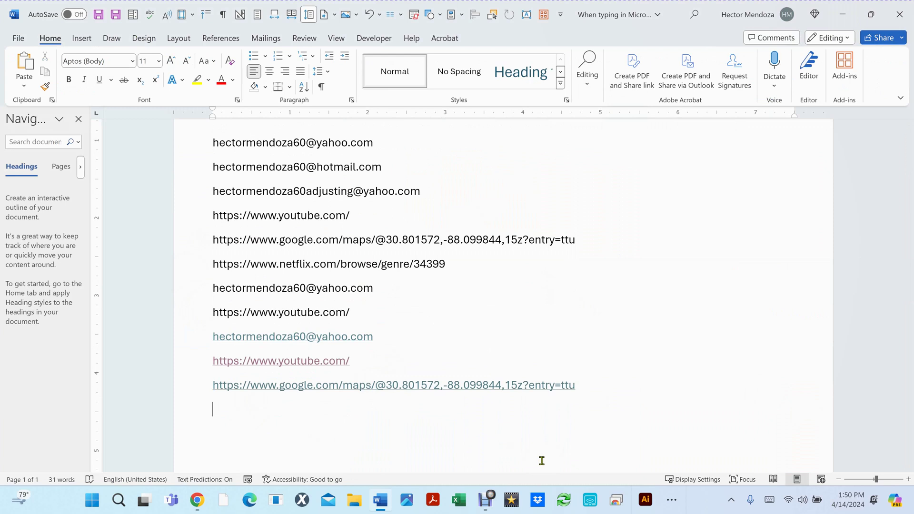
{"action": "scroll", "coordinate": [529, 322], "scroll_direction": "up", "scroll_amount": 2}
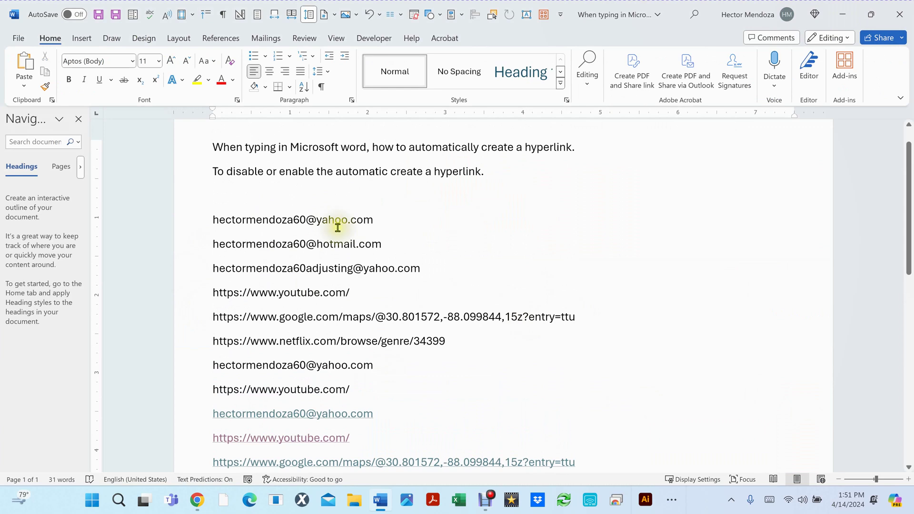
{"action": "scroll", "coordinate": [563, 352], "scroll_direction": "down", "scroll_amount": 1}
{"action": "scroll", "coordinate": [562, 352], "scroll_direction": "down", "scroll_amount": 2}
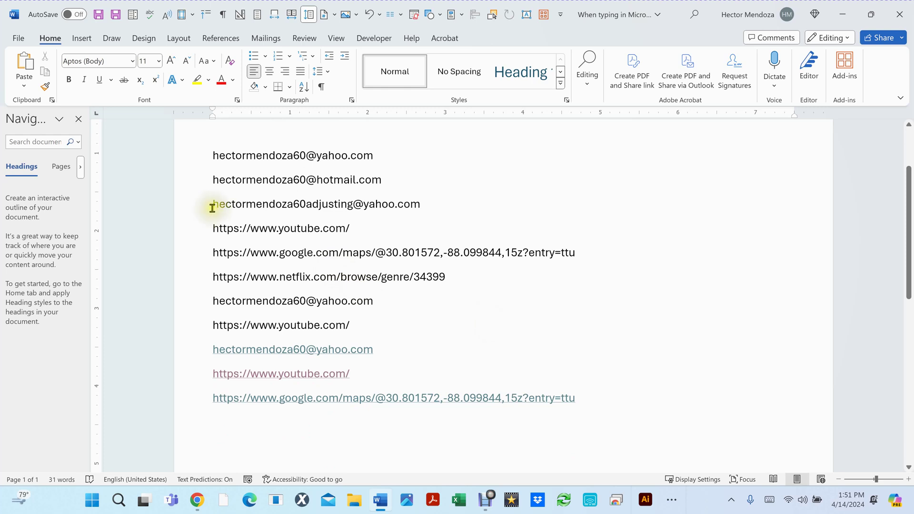
{"action": "left_click_drag", "start_coordinate": [213, 204], "coordinate": [425, 205]}
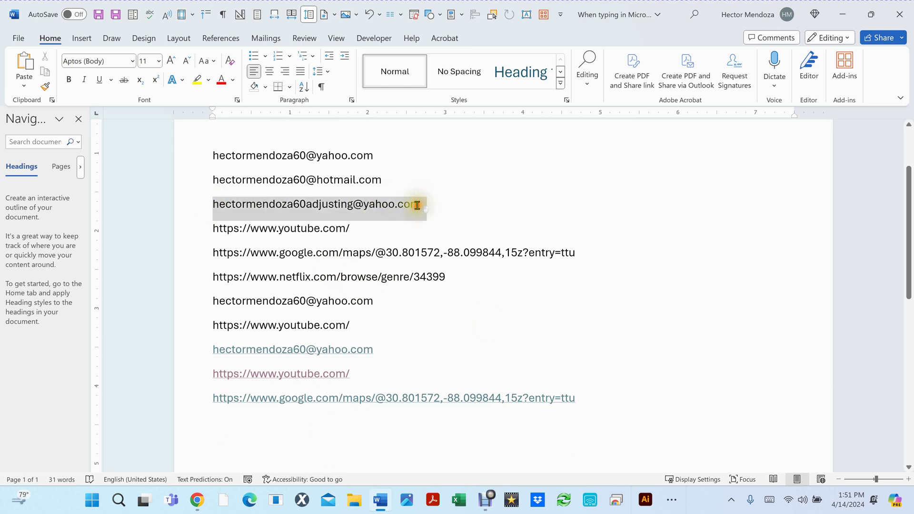
{"action": "key", "text": "shift+Left"}
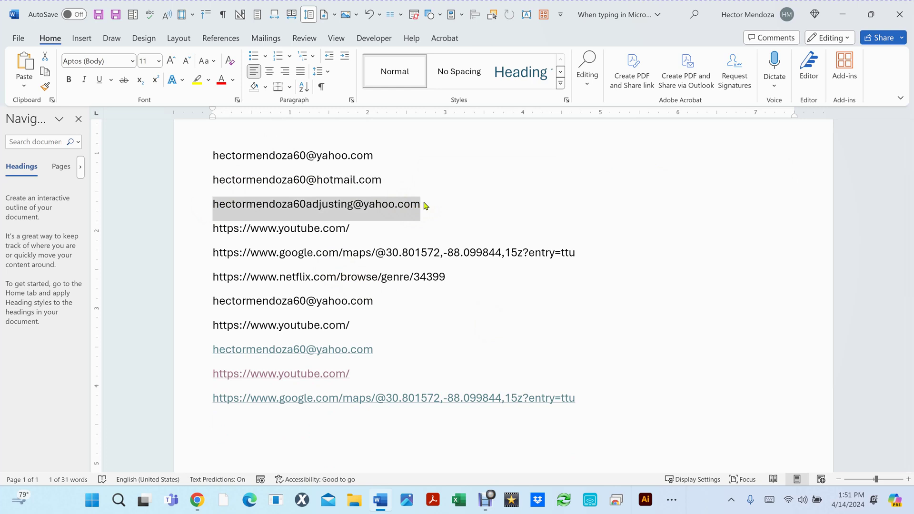
{"action": "right_click", "coordinate": [313, 206]}
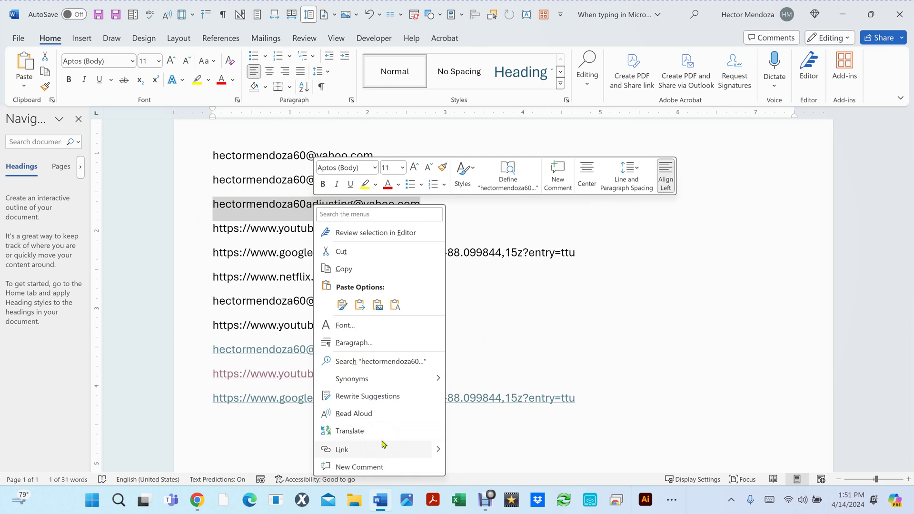
{"action": "left_click", "coordinate": [380, 451]}
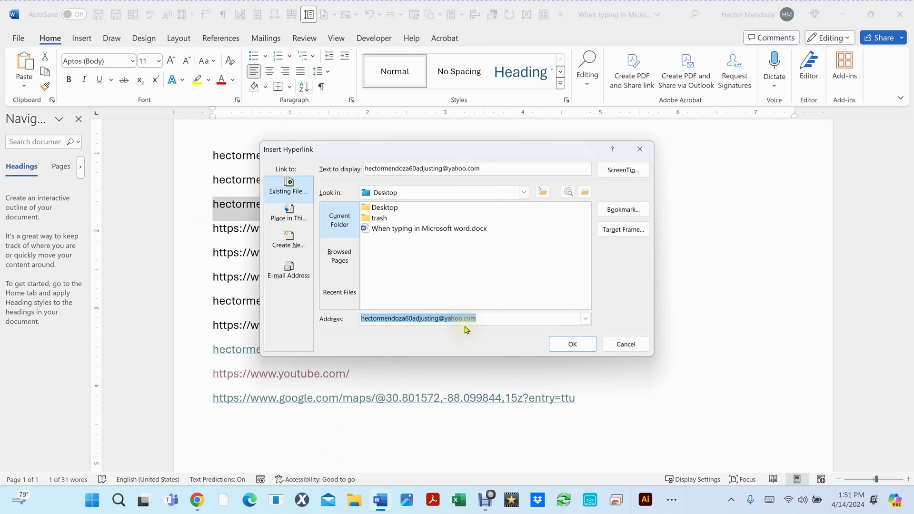
{"action": "left_click", "coordinate": [574, 345]}
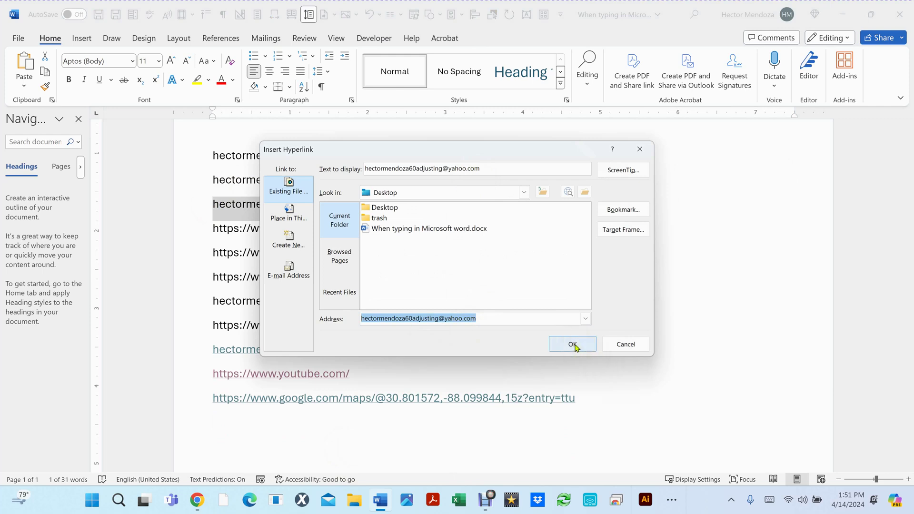
{"action": "left_click", "coordinate": [573, 345]}
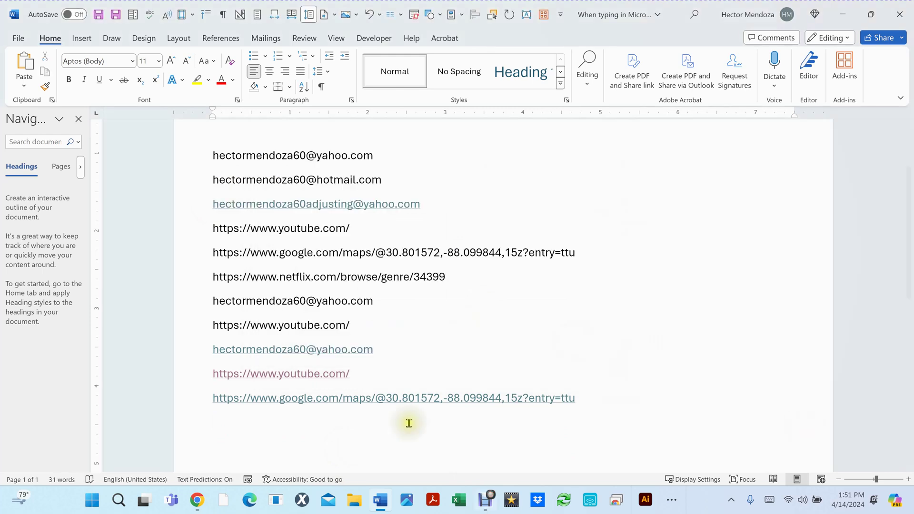
{"action": "left_click", "coordinate": [309, 206]}
{"action": "scroll", "coordinate": [692, 290], "scroll_direction": "down", "scroll_amount": 2}
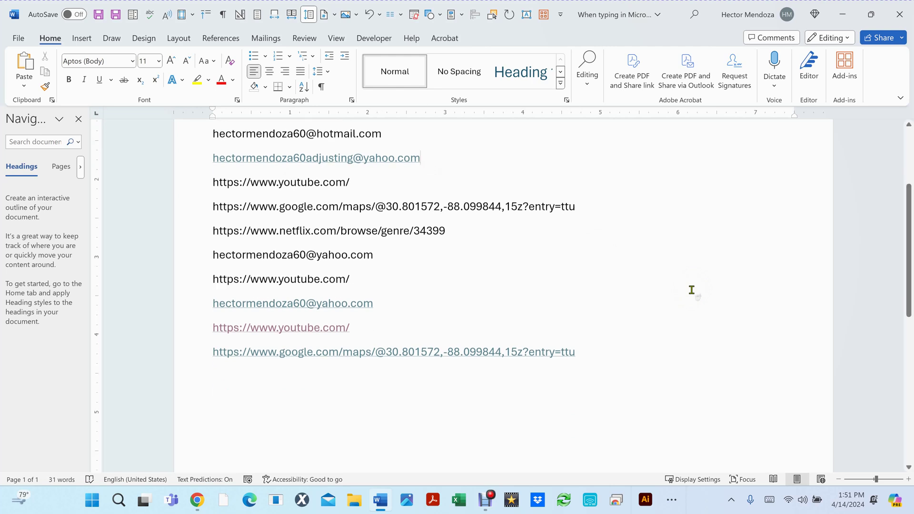
{"action": "scroll", "coordinate": [692, 290], "scroll_direction": "up", "scroll_amount": 2}
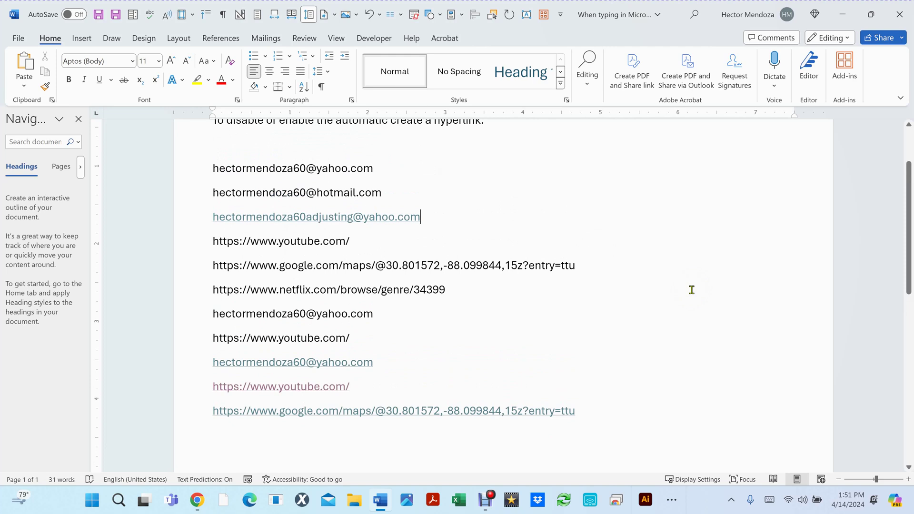
{"action": "left_click", "coordinate": [603, 313]}
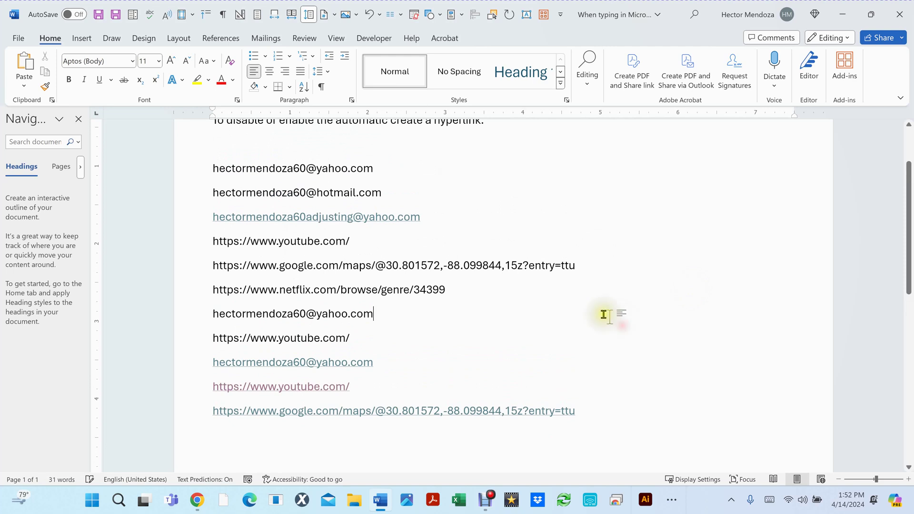
Open AutoCorrect Options via File > More > Options > Proofing.
{"action": "left_click", "coordinate": [15, 39]}
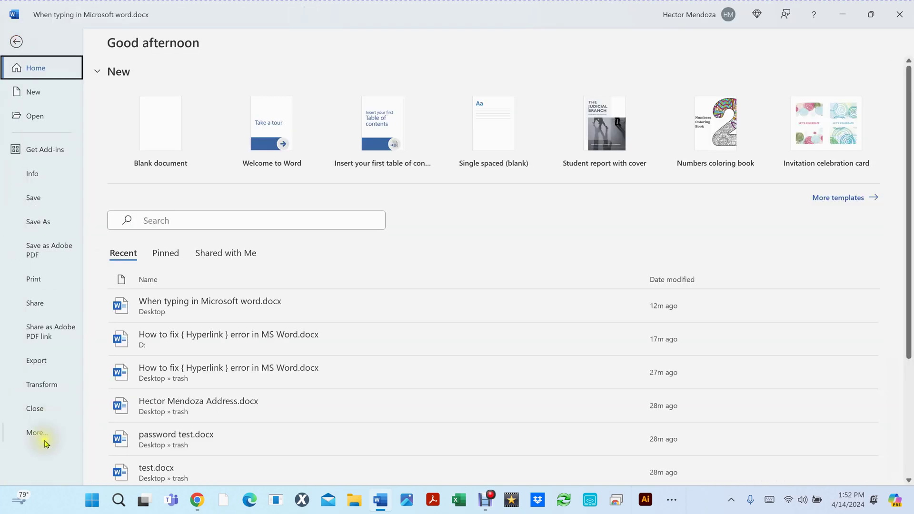
{"action": "left_click", "coordinate": [51, 439]}
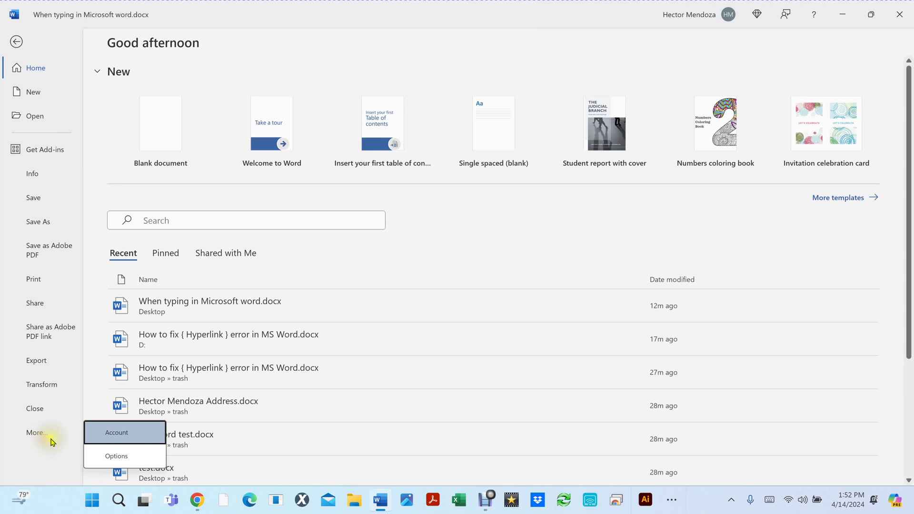
{"action": "left_click", "coordinate": [124, 457]}
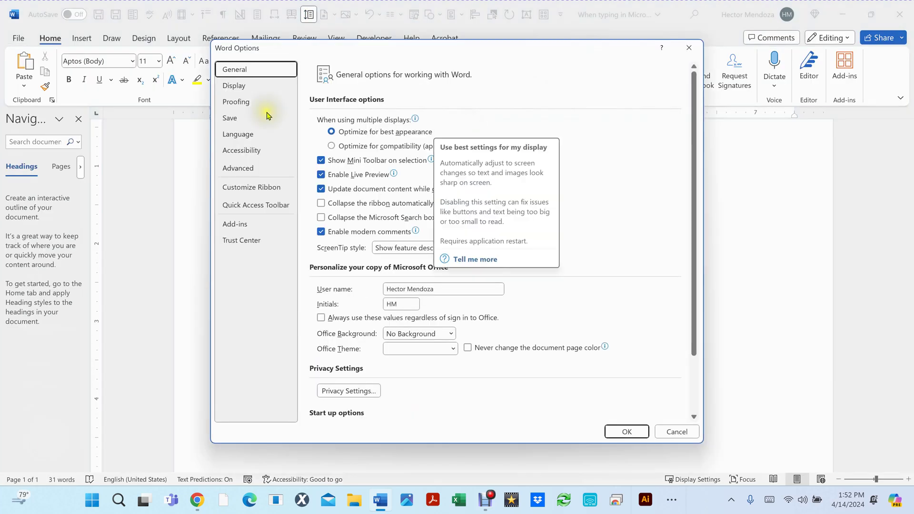
{"action": "left_click", "coordinate": [250, 104]}
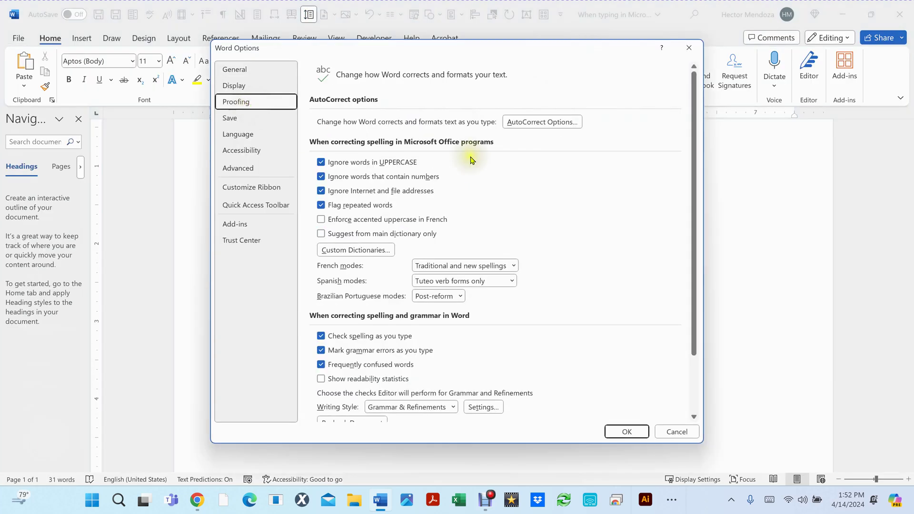
{"action": "left_click", "coordinate": [541, 123]}
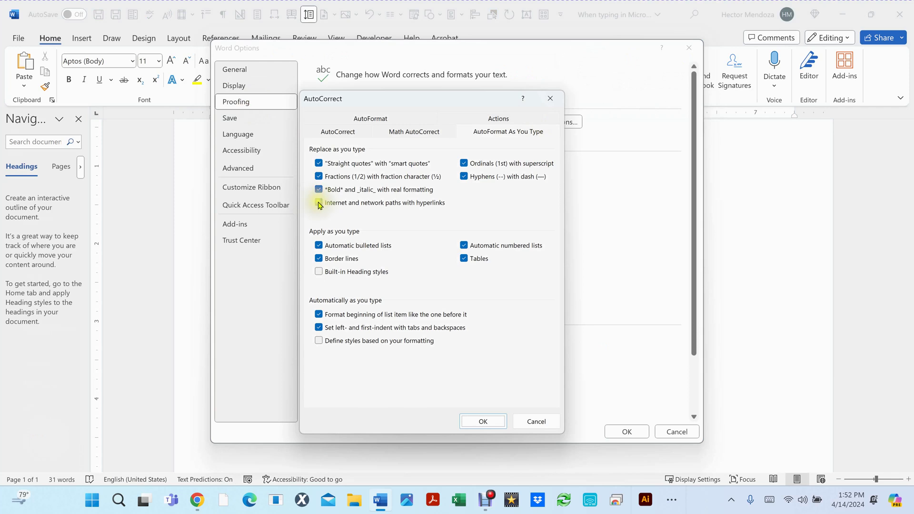
Toggle 'Internet and network paths with hyperlinks' off and back on in both AutoFormat tabs, then confirm.
{"action": "left_click", "coordinate": [317, 202]}
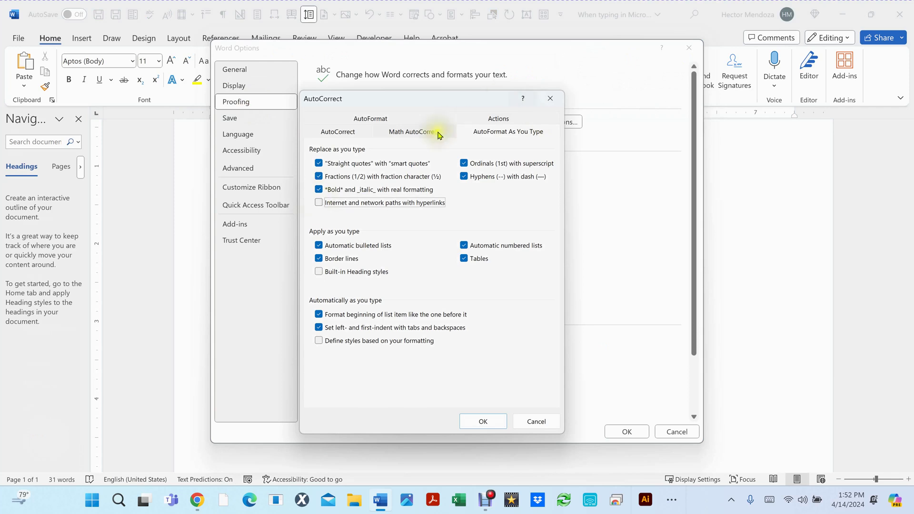
{"action": "left_click", "coordinate": [370, 120]}
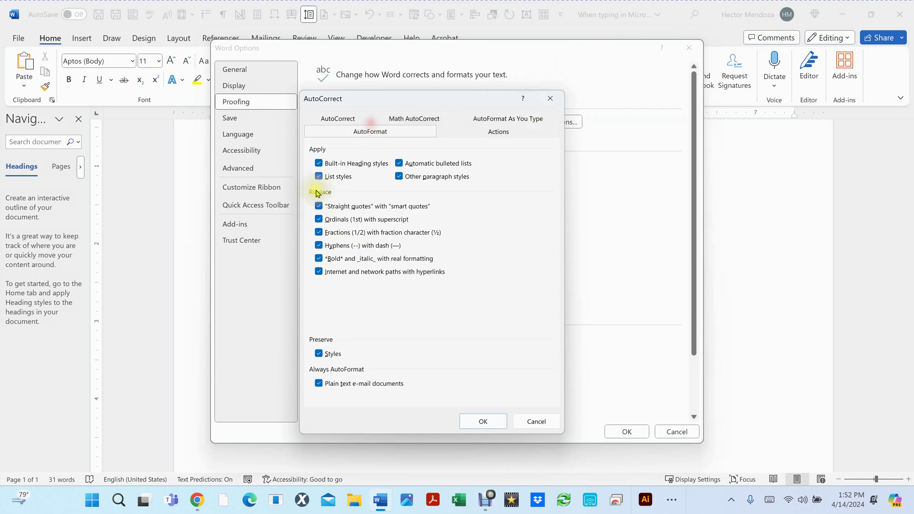
{"action": "left_click", "coordinate": [318, 272]}
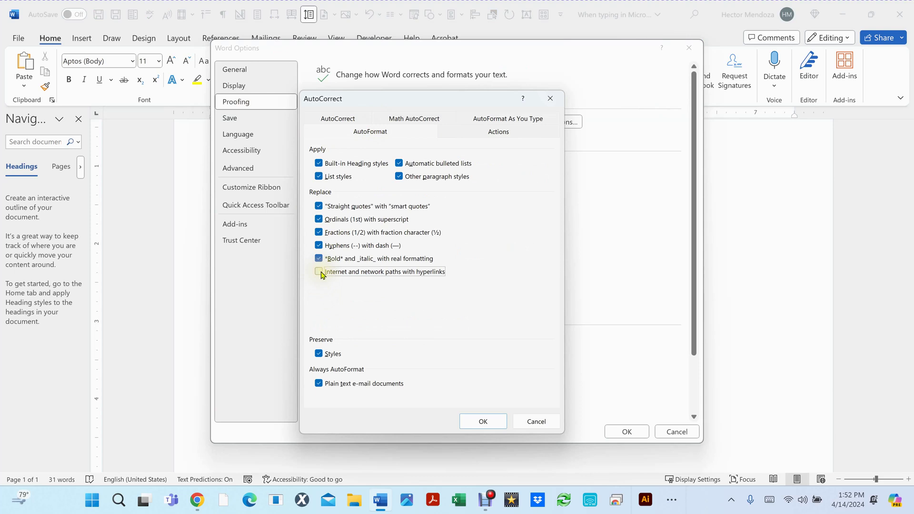
{"action": "left_click", "coordinate": [318, 273]}
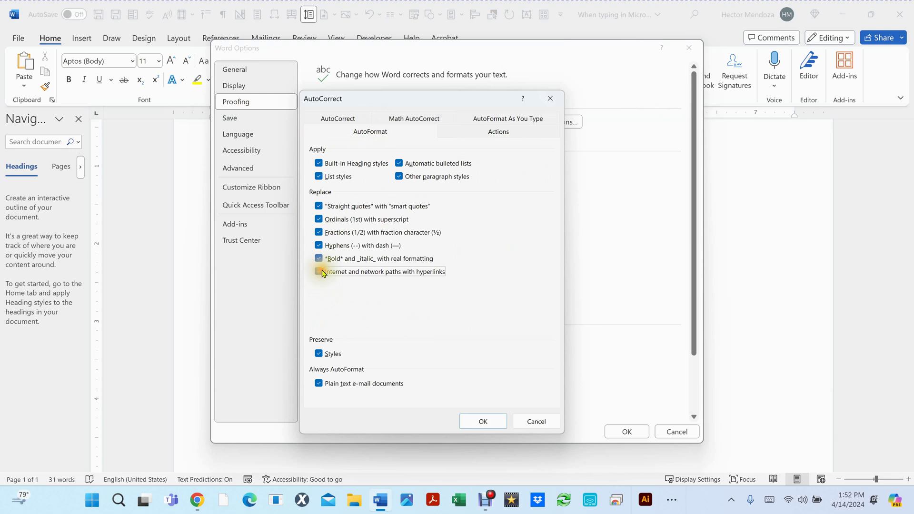
{"action": "left_click", "coordinate": [491, 124]}
{"action": "left_click", "coordinate": [318, 202]}
{"action": "left_click", "coordinate": [483, 424]}
{"action": "left_click", "coordinate": [627, 430]}
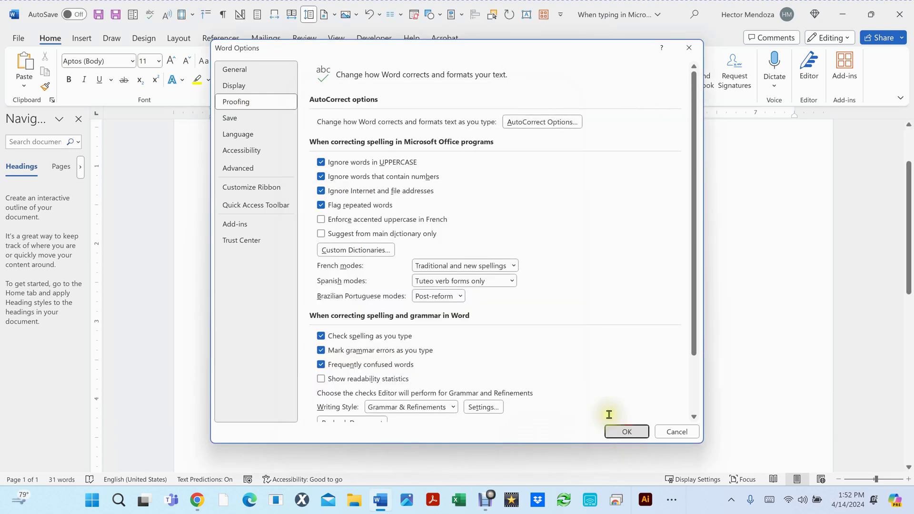
{"action": "left_click", "coordinate": [334, 442]}
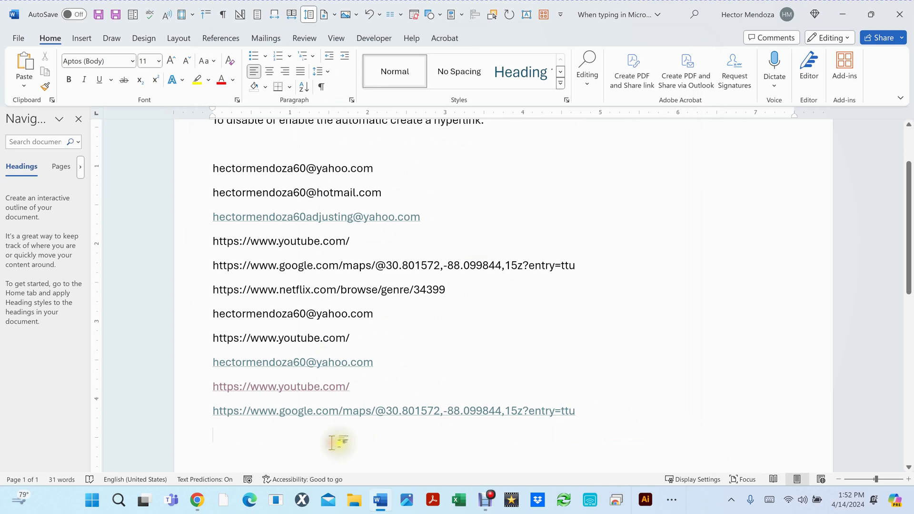